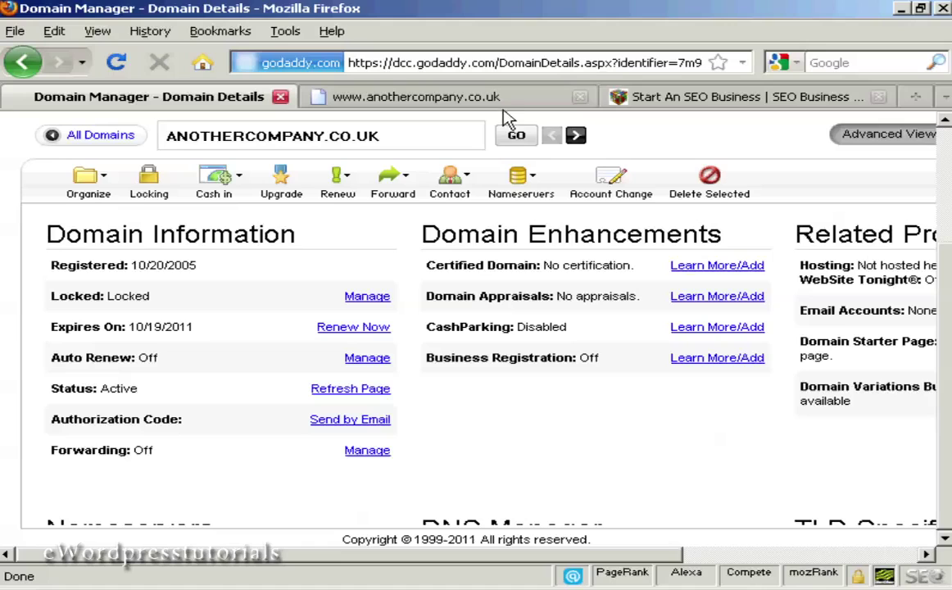
pyautogui.click(438, 101)
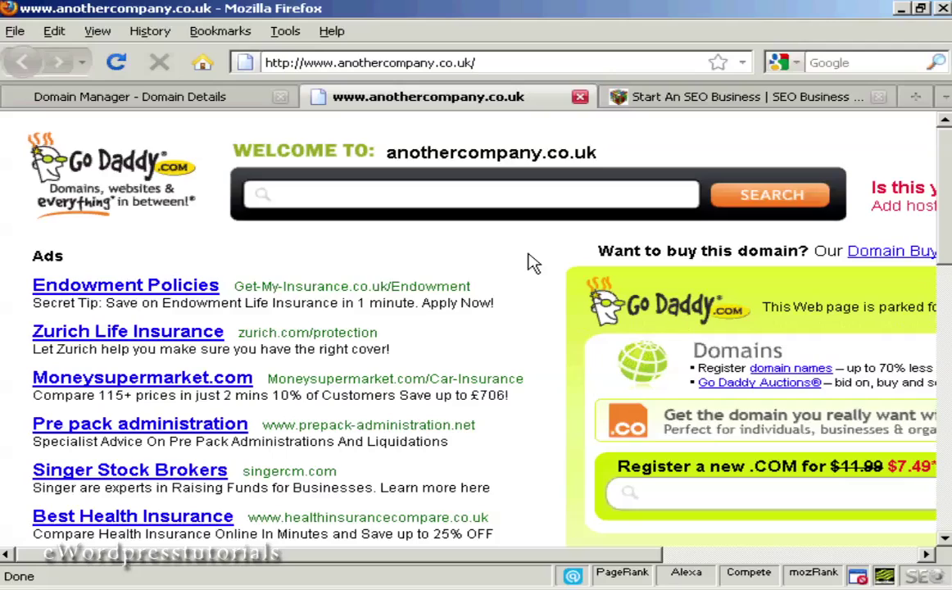
pyautogui.click(718, 102)
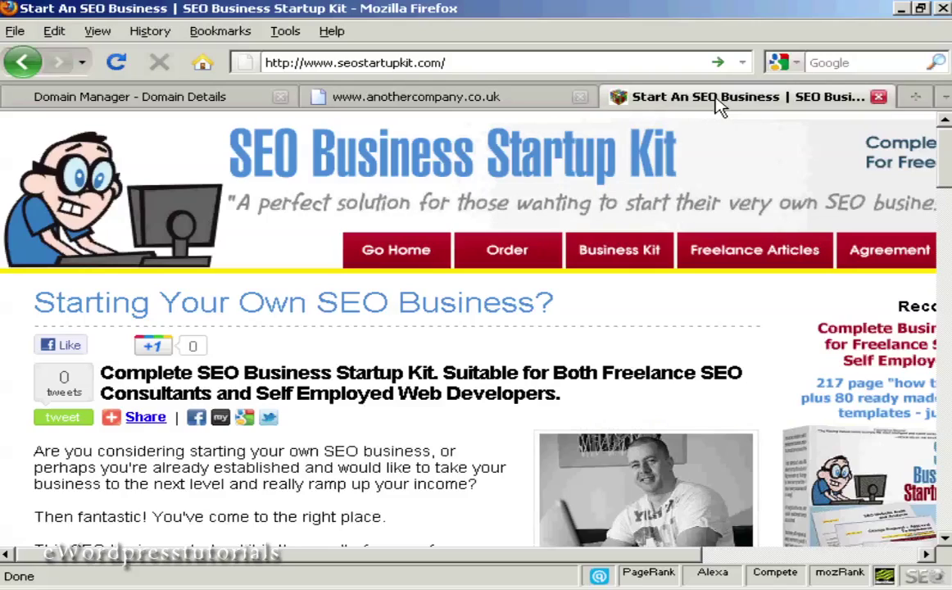
pyautogui.click(187, 103)
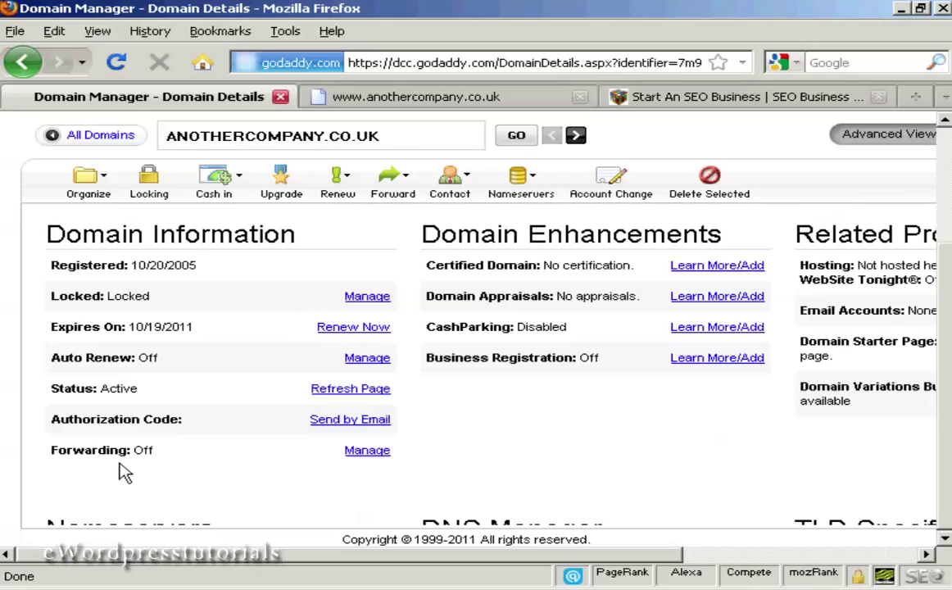
# Step: Choose Forward with Masking in ANOTHERCOMPANY.CO.UK's advanced forwarding options
pyautogui.click(367, 451)
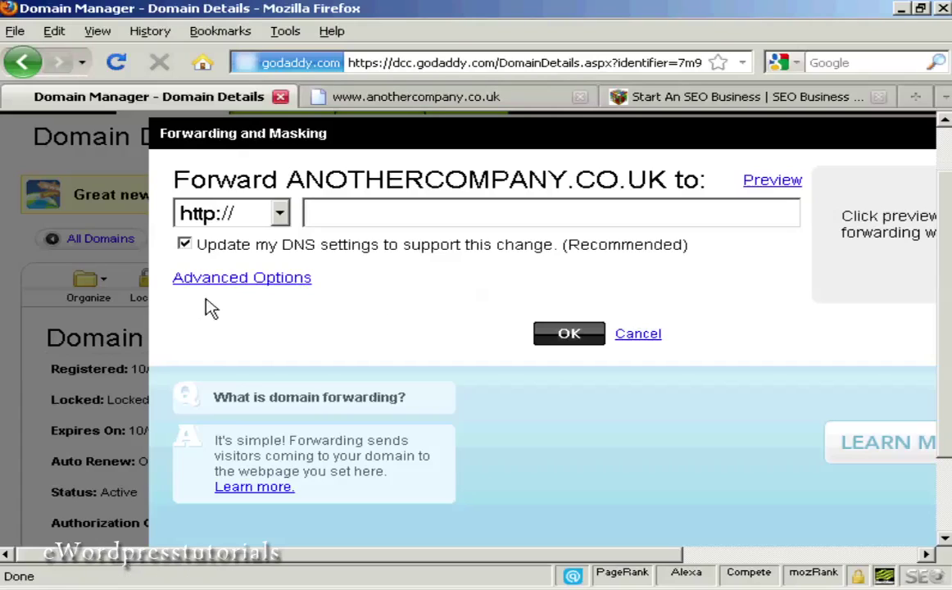
pyautogui.click(269, 282)
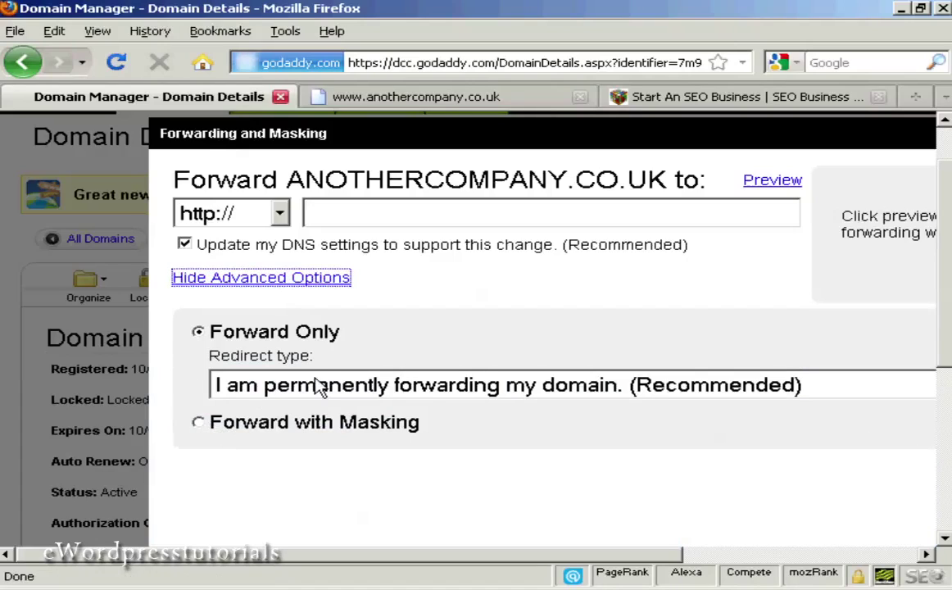
pyautogui.click(197, 422)
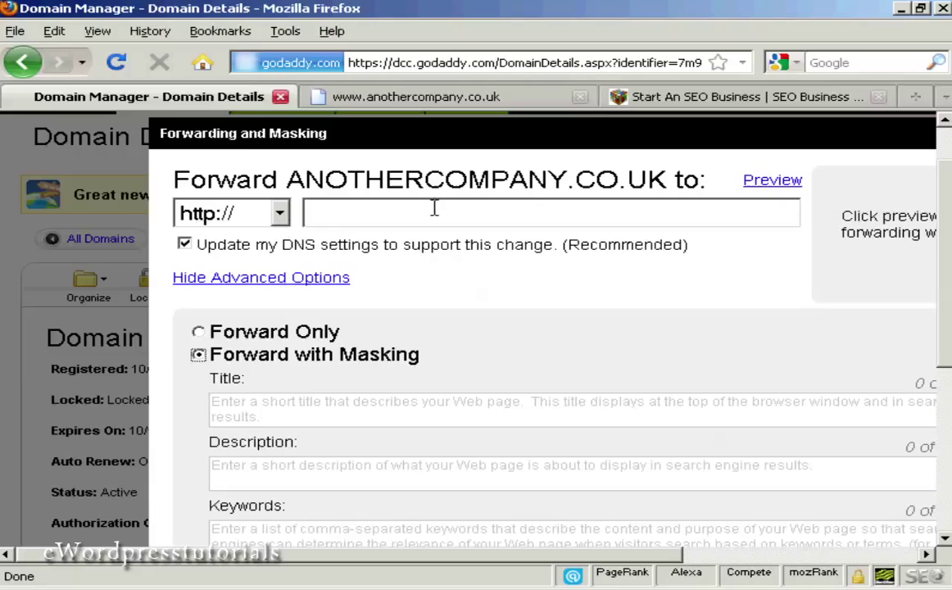
# Step: Set the forward-to address to the pasted ClickBank hop link, removing the duplicated http prefix
pyautogui.click(324, 214)
pyautogui.write('2eea9k3bobh-fmcgpamf-s1kfg.hop.clickbank.net/')
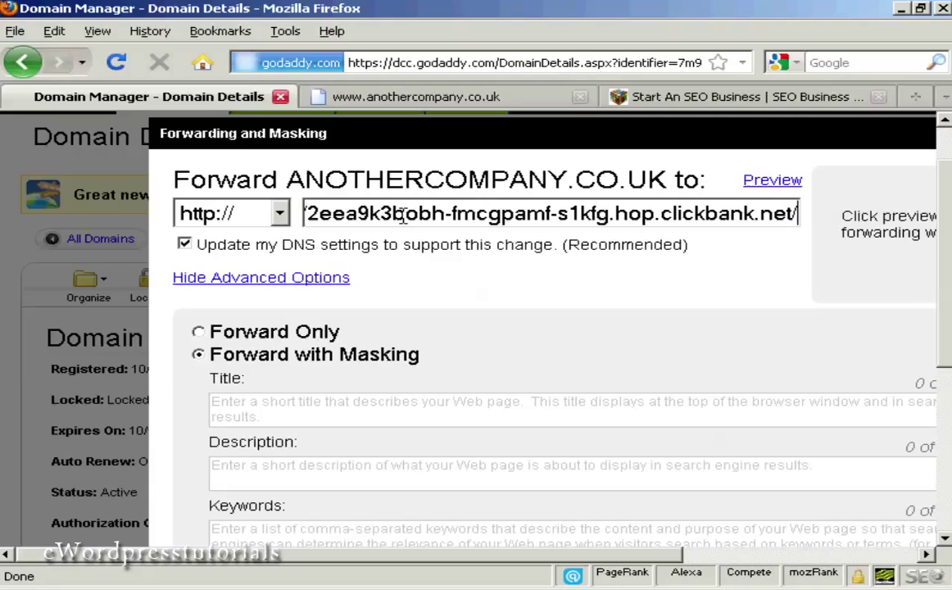
pyautogui.press('Left')
pyautogui.press('Left')
pyautogui.press('Left')
pyautogui.press('Left')
pyautogui.press('Left')
pyautogui.press('Left')
pyautogui.press('Left')
pyautogui.press('Left')
pyautogui.press('Left')
pyautogui.press('Left')
pyautogui.press('Left')
pyautogui.press('Left')
pyautogui.press('Left')
pyautogui.press('Left')
pyautogui.press('Left')
pyautogui.press('Left')
pyautogui.press('Left')
pyautogui.press('Left')
pyautogui.press('Left')
pyautogui.press('Left')
pyautogui.press('Left')
pyautogui.press('Left')
pyautogui.press('Left')
pyautogui.press('Left')
pyautogui.press('Left')
pyautogui.press('Left')
pyautogui.press('Left')
pyautogui.press('Left')
pyautogui.press('Left')
pyautogui.press('Left')
pyautogui.press('Left')
pyautogui.press('Left')
pyautogui.press('Left')
pyautogui.press('Left')
pyautogui.press('Left')
pyautogui.press('Left')
pyautogui.press('Left')
pyautogui.press('Left')
pyautogui.press('Left')
pyautogui.press('Left')
pyautogui.press('Left')
pyautogui.press('Left')
pyautogui.press('Left')
pyautogui.press('Left')
pyautogui.press('Left')
pyautogui.press('Left')
pyautogui.press('Left')
pyautogui.press('Left')
pyautogui.press('Left')
pyautogui.press('Left')
pyautogui.press('Left')
pyautogui.press('Left')
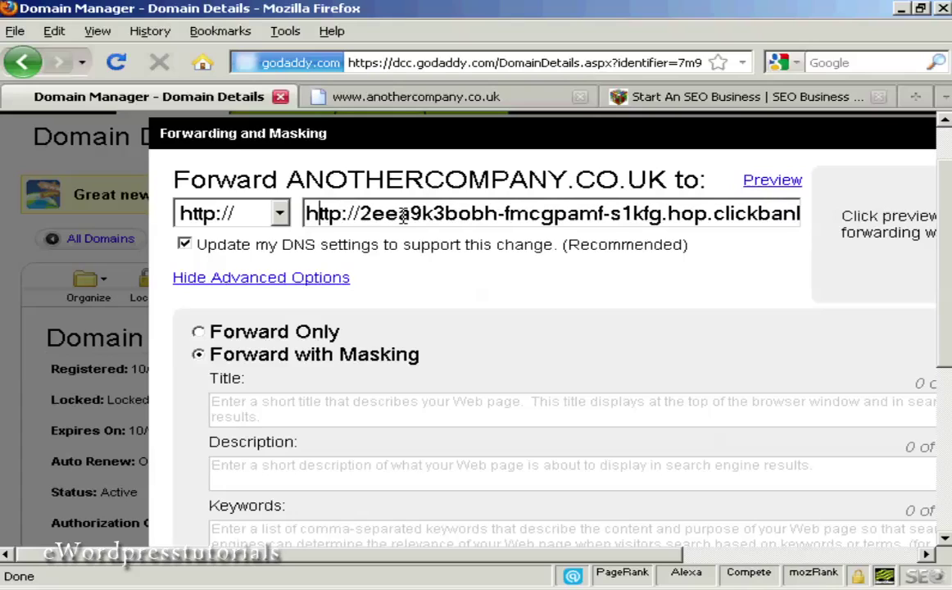
pyautogui.press('Delete')
pyautogui.press('Delete')
pyautogui.press('Delete')
pyautogui.press('Delete')
pyautogui.press('Delete')
pyautogui.press('Delete')
pyautogui.press('Delete')
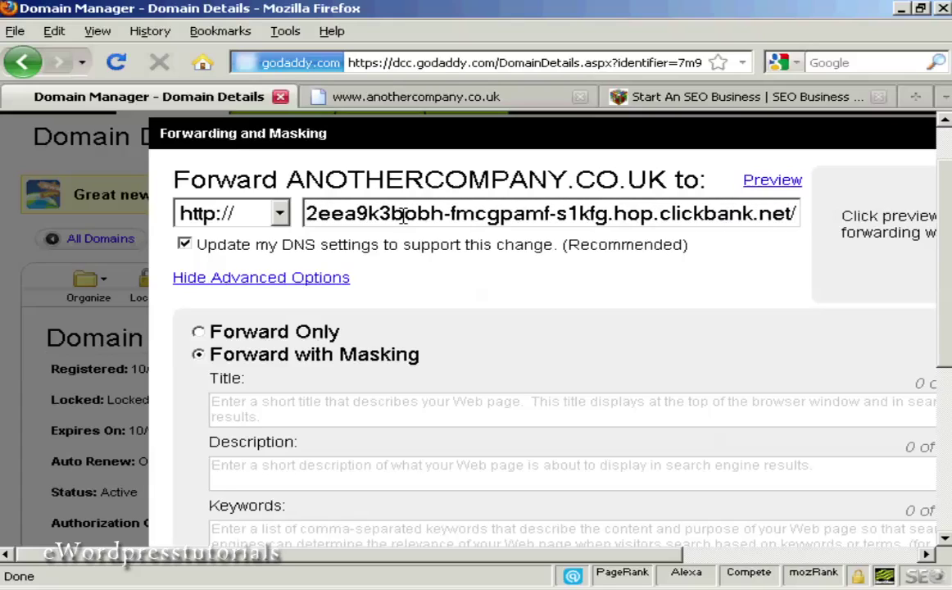
pyautogui.moveTo(949, 228); pyautogui.dragTo(949, 302)
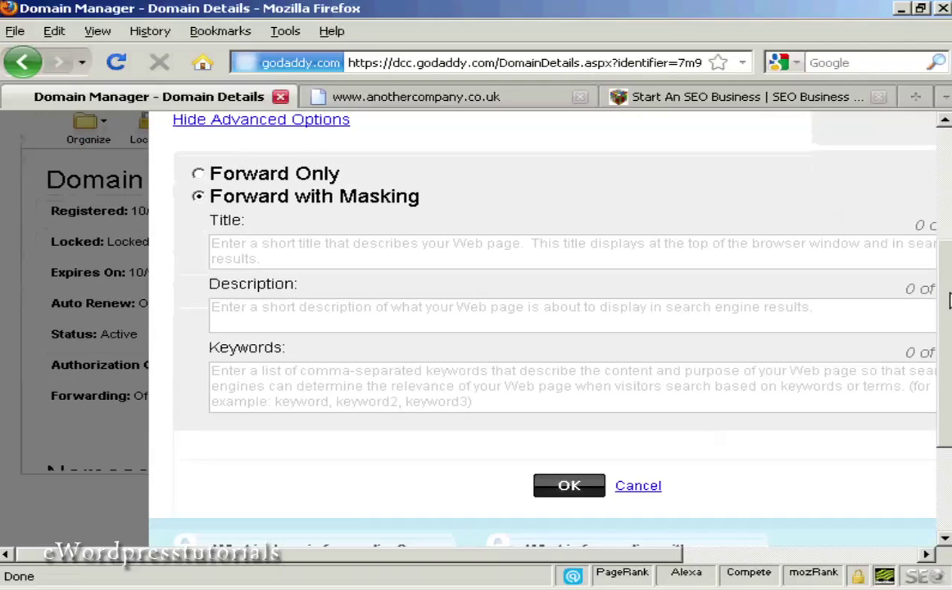
# Step: Enter the masking title 'This is a redirect | Neat eh?' and description 'This is a redirect'
pyautogui.click(257, 245)
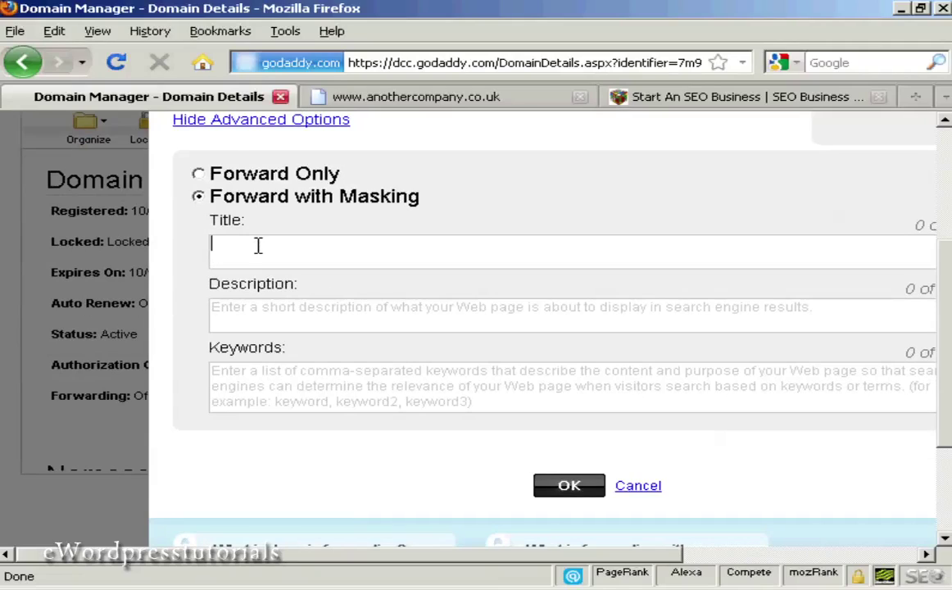
pyautogui.write('This is a redirect | Neat eh?')
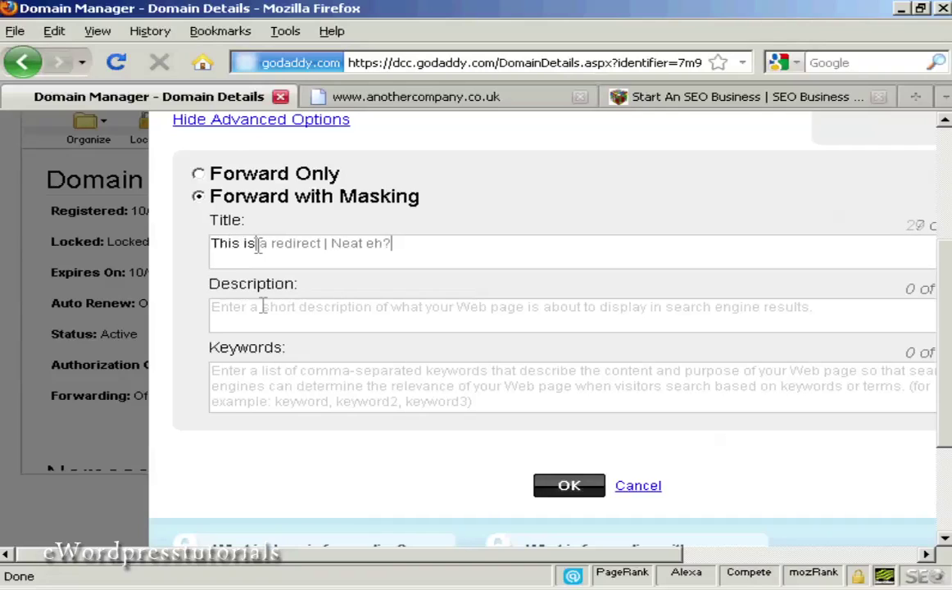
pyautogui.click(384, 302)
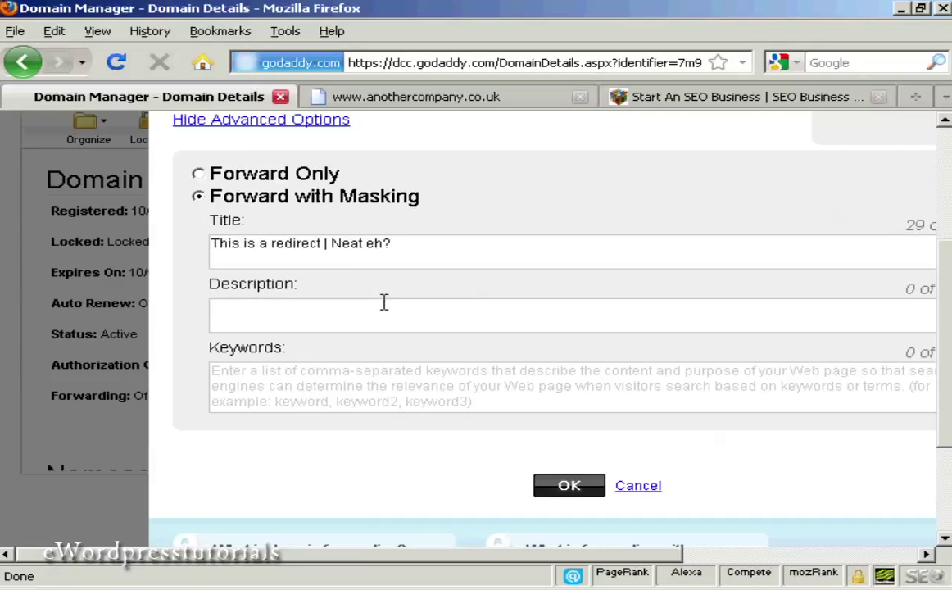
pyautogui.write('This is a redirect')
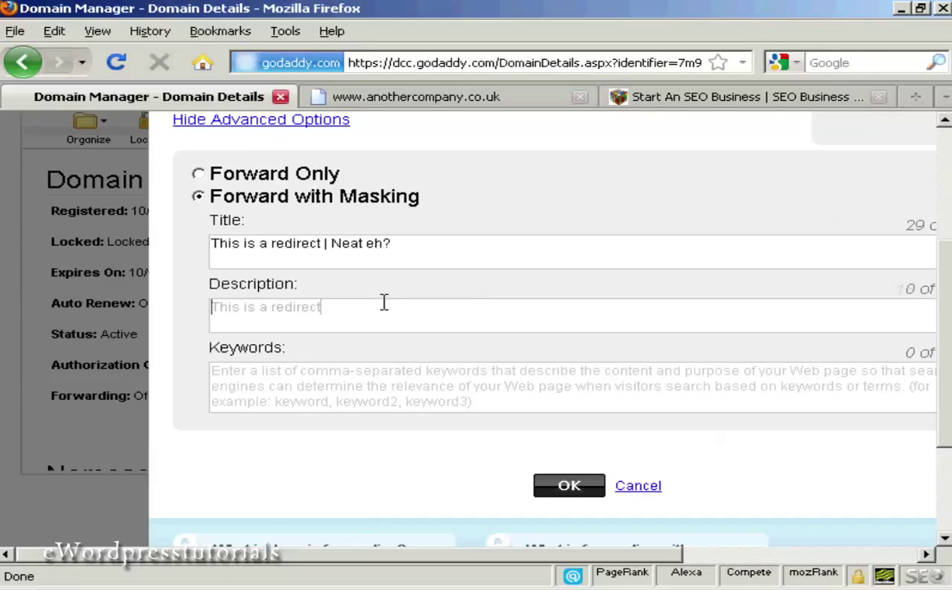
# Step: Set the masking keywords to 'SEO services' and save the forwarding settings
pyautogui.click(274, 379)
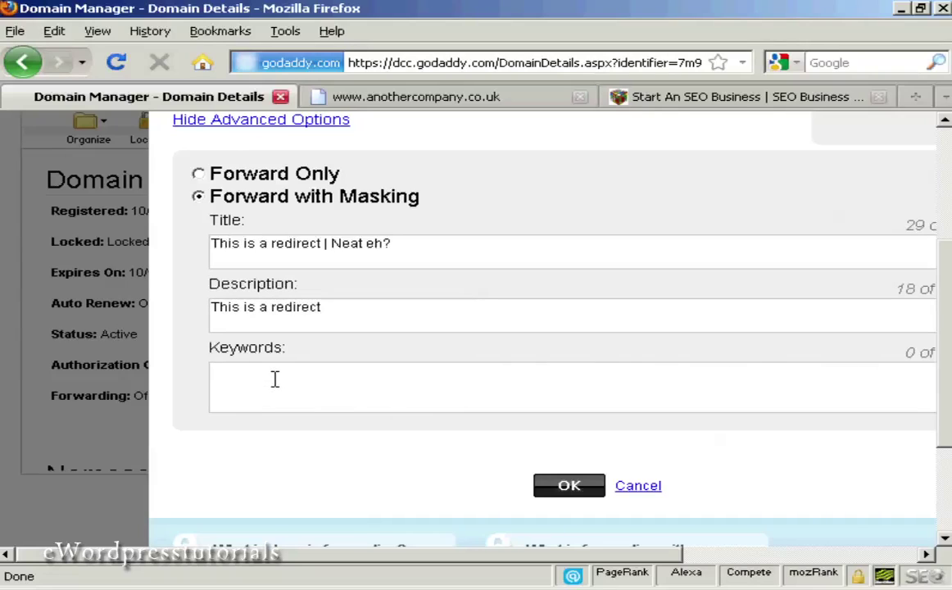
pyautogui.write('SOE')
pyautogui.press('BackSpace')
pyautogui.press('BackSpace')
pyautogui.press('BackSpace')
pyautogui.write('EO services')
pyautogui.moveTo(947, 322); pyautogui.dragTo(949, 349)
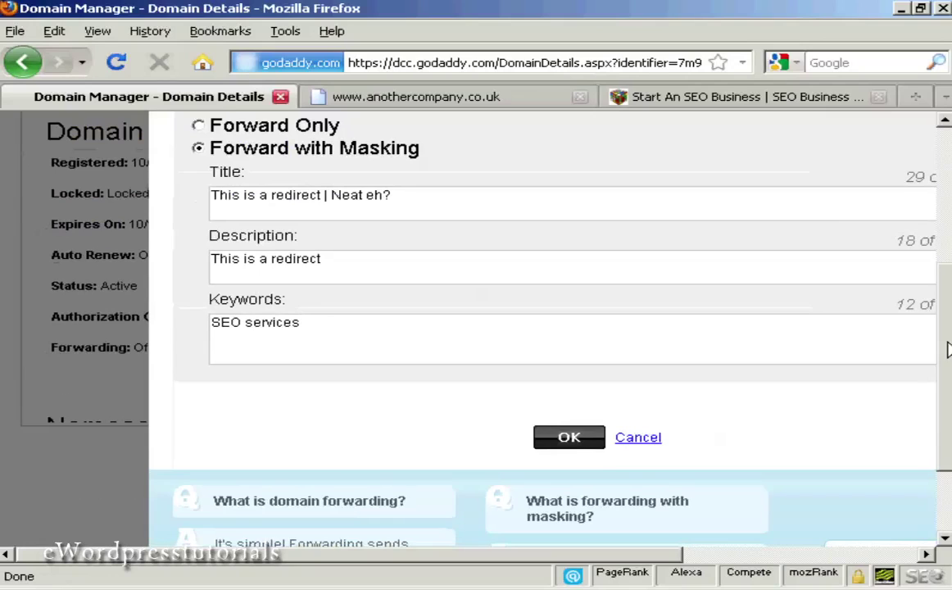
pyautogui.click(578, 439)
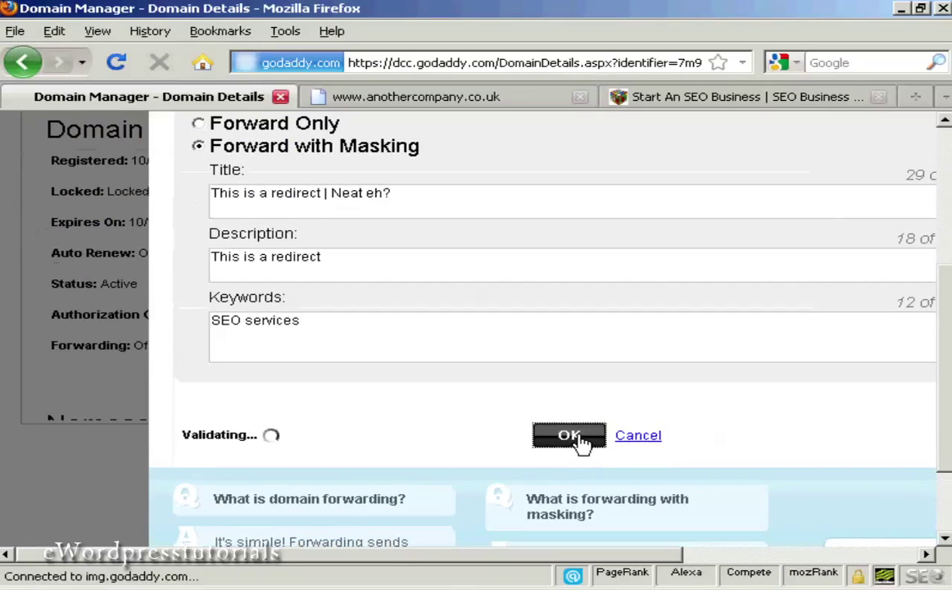